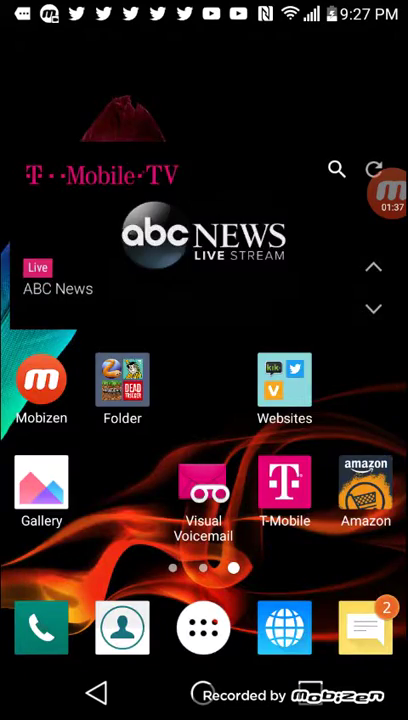
- Open the games Folder on the LG home screen
left_click(122, 380)
left_click(300, 580)
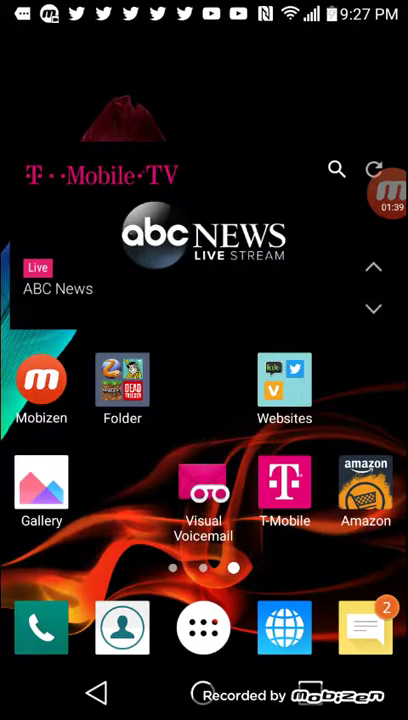
- Reopen the games Folder, then dismiss it with Back
left_click(122, 380)
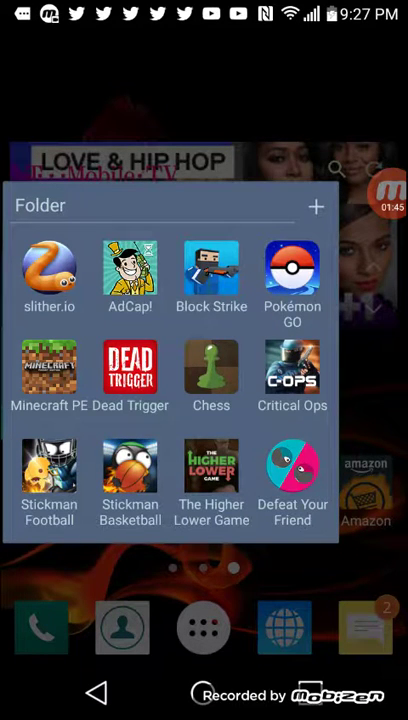
key("Escape")
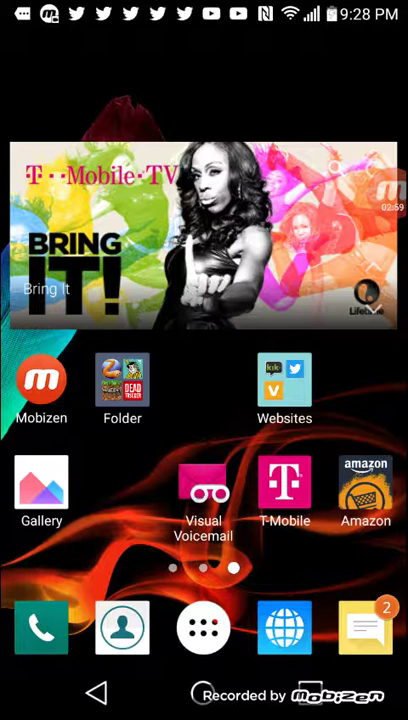
- Page through the home screens, open the games Folder and launch The Higher Lower Game
mouse_move(100, 450)
left_mouse_down()
mouse_move(330, 450)
mouse_move(100, 450)
left_mouse_up()
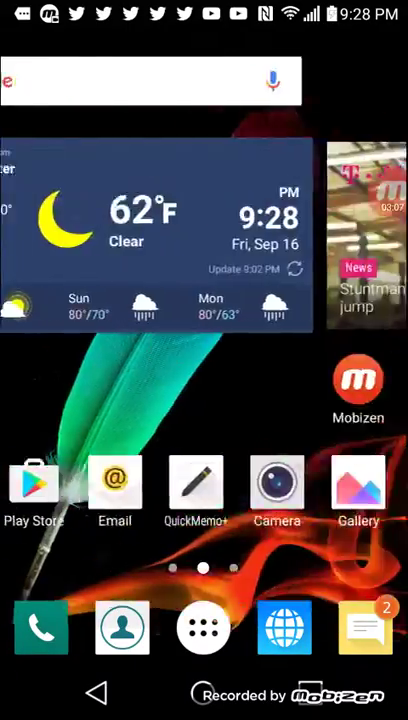
left_click_drag(330, 450, 100, 450)
left_click(120, 380)
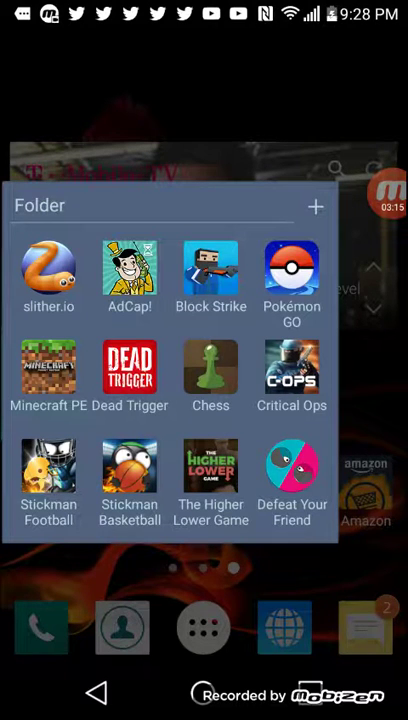
left_click(211, 466)
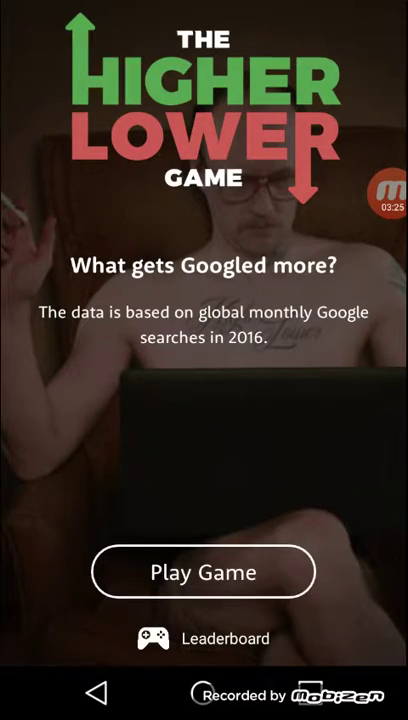
- Guess The Terminator higher than Teeth Whitening, restart, then guess Tarantino lower than Badminton
left_click(203, 572)
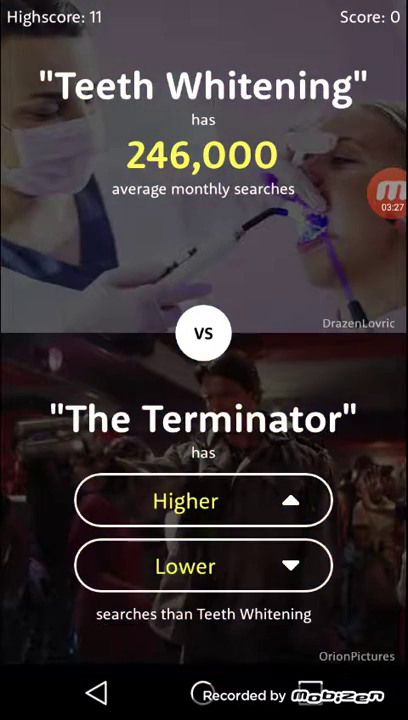
left_click(203, 566)
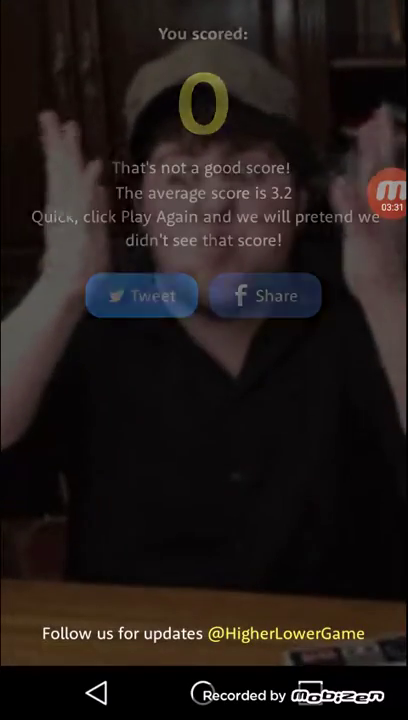
left_click(204, 572)
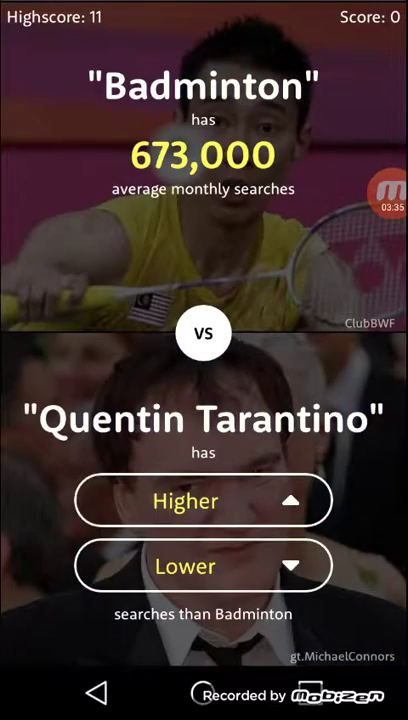
left_click(204, 566)
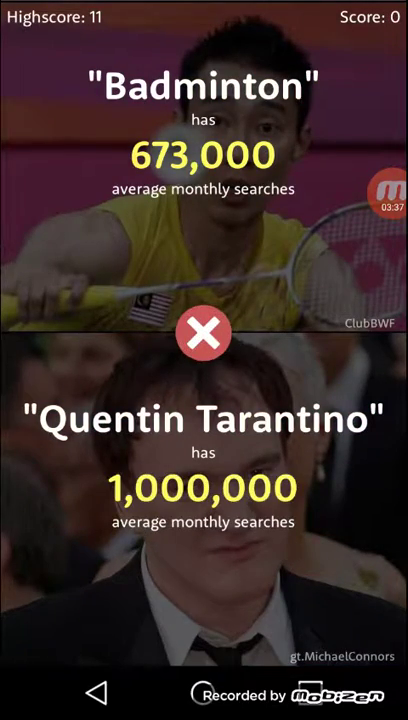